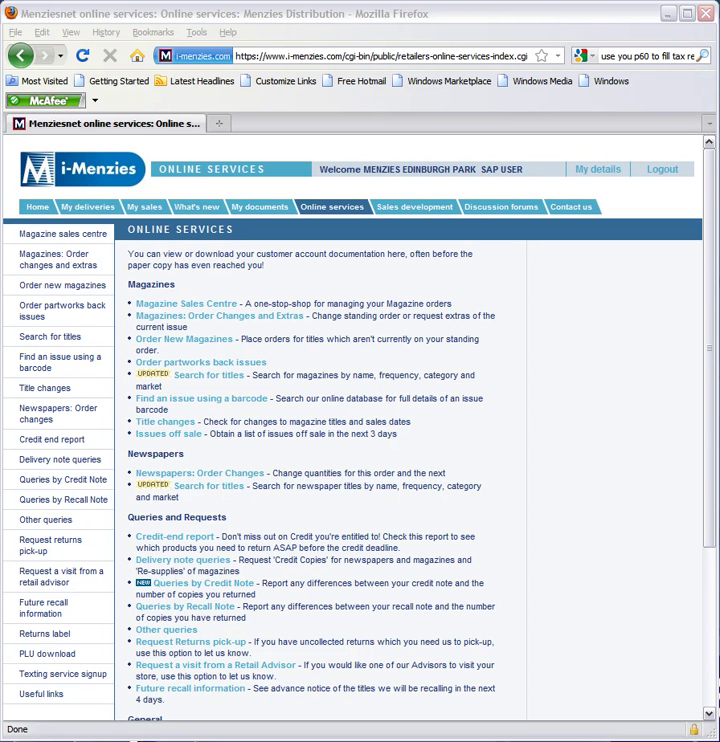
{"action": "left_click", "coordinate": [188, 585]}
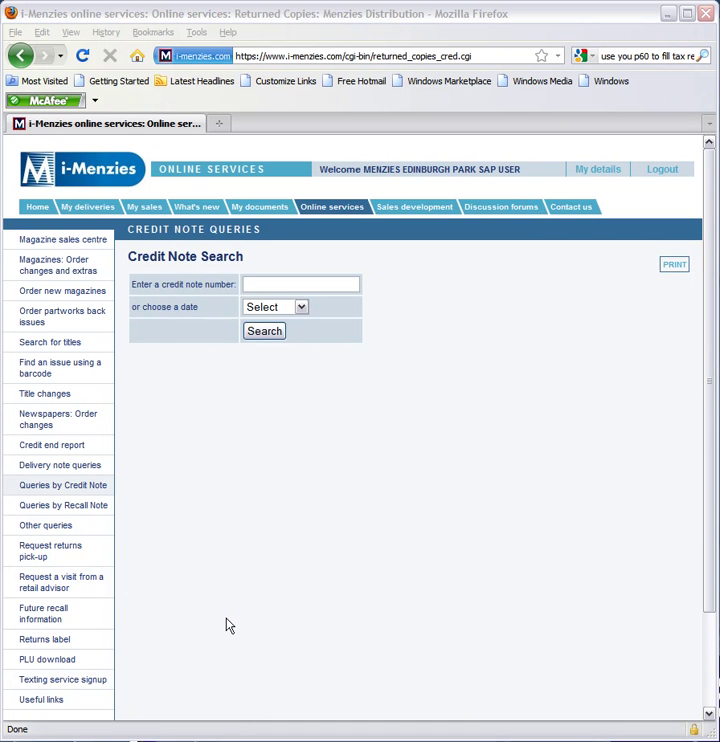
{"action": "left_click", "coordinate": [298, 285]}
{"action": "type", "text": "5"}
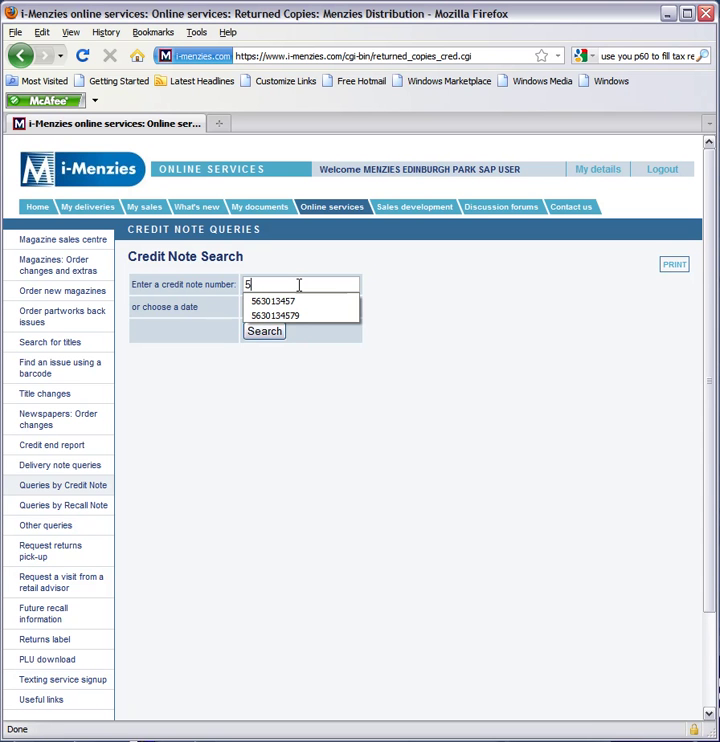
{"action": "type", "text": "630134"}
{"action": "type", "text": "579"}
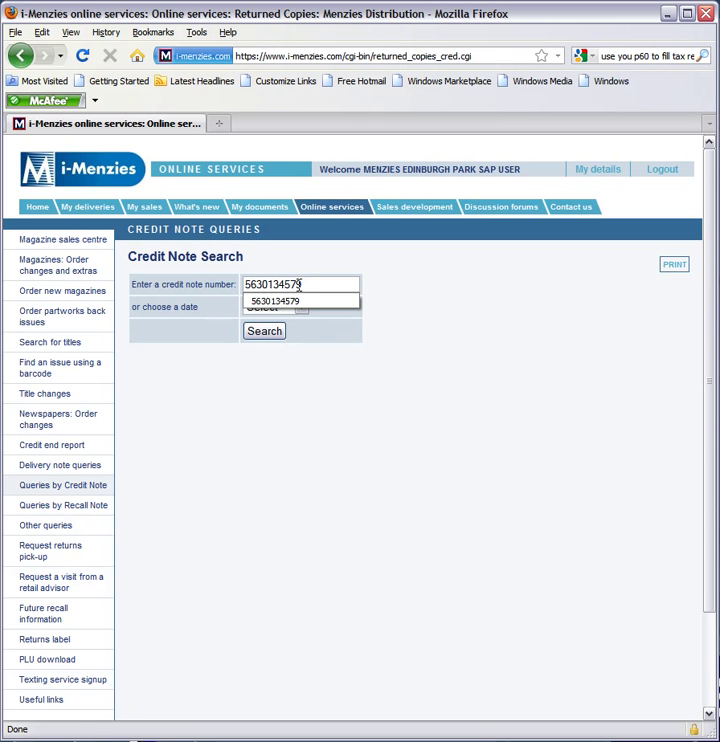
{"action": "left_click", "coordinate": [305, 303]}
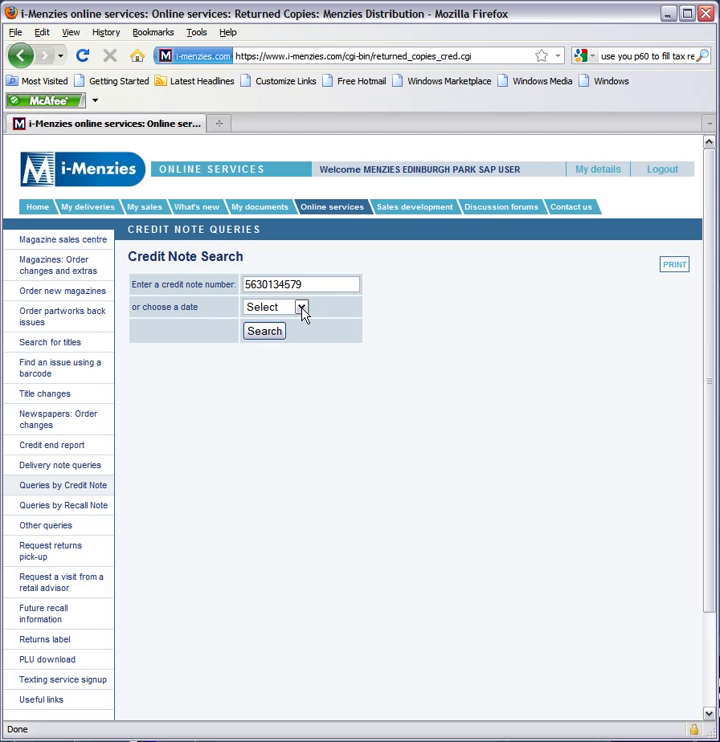
{"action": "left_click", "coordinate": [302, 310]}
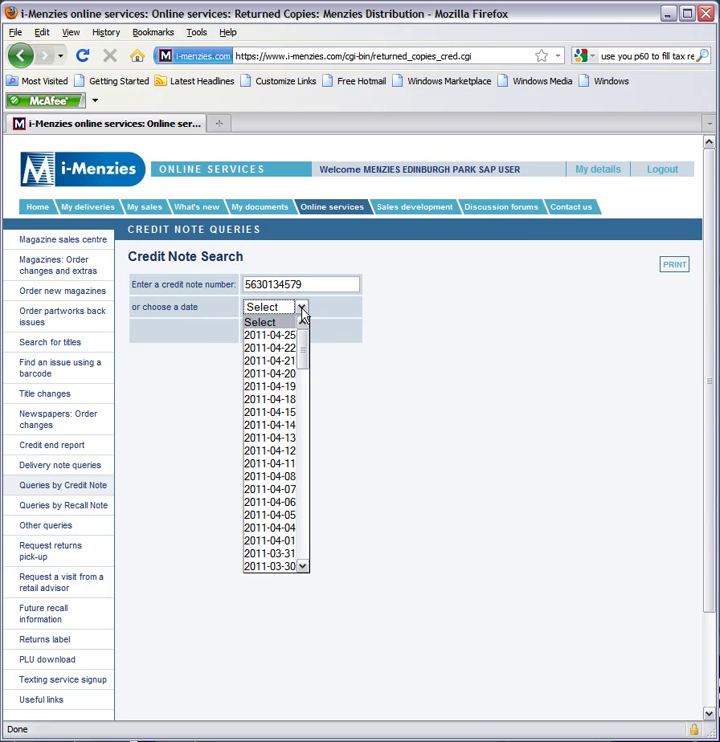
{"action": "left_click", "coordinate": [261, 335]}
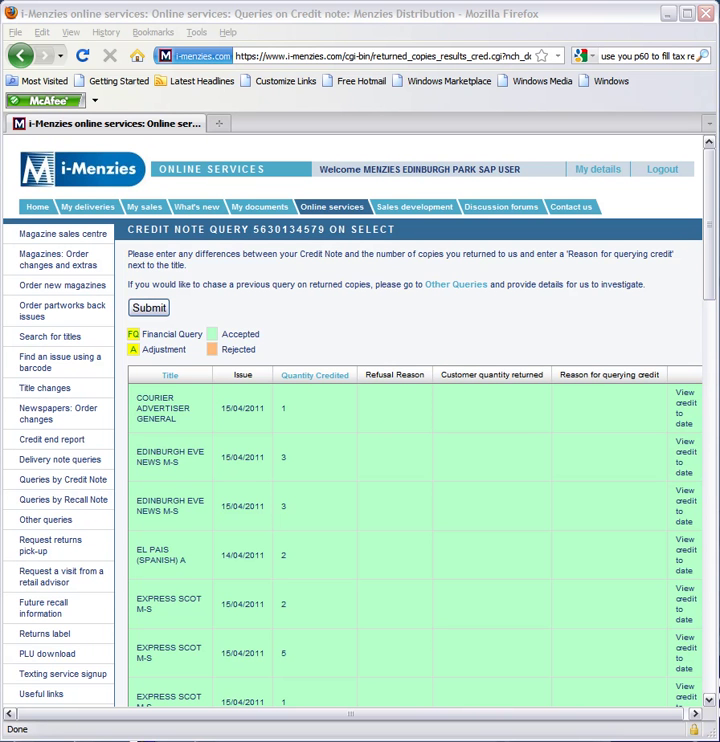
{"action": "scroll", "coordinate": [182, 662], "scroll_direction": "down", "scroll_amount": 5}
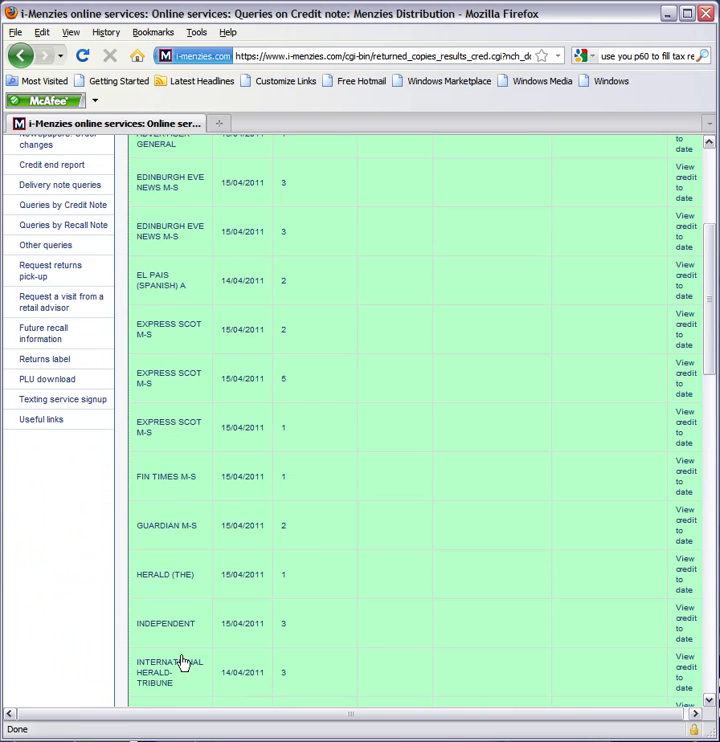
{"action": "scroll", "coordinate": [182, 662], "scroll_direction": "down", "scroll_amount": 5}
{"action": "scroll", "coordinate": [182, 662], "scroll_direction": "down", "scroll_amount": 6}
{"action": "scroll", "coordinate": [182, 662], "scroll_direction": "down", "scroll_amount": 3}
{"action": "scroll", "coordinate": [182, 662], "scroll_direction": "down", "scroll_amount": 4}
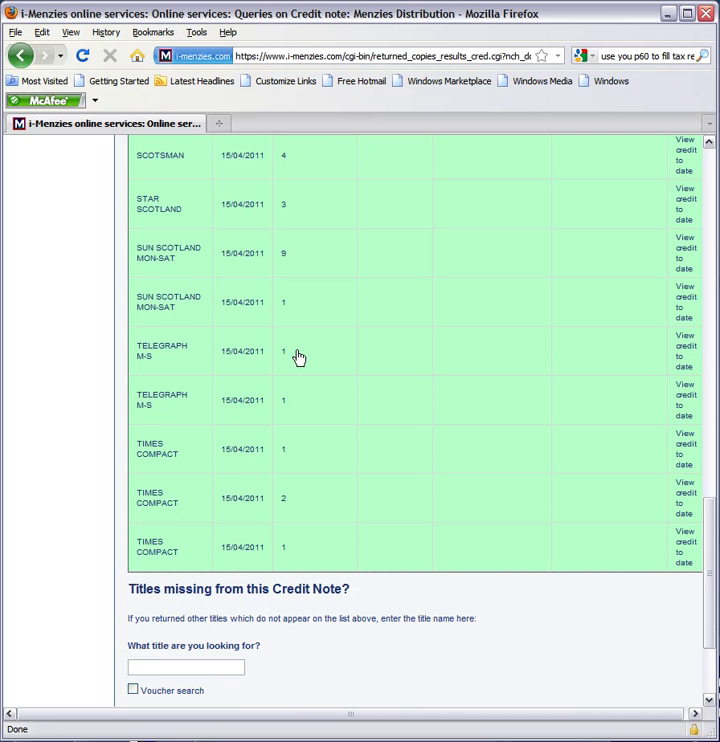
- Query 3 returned copies on TELEGRAPH M-S with reason "this is a test" and view its credit to date
{"action": "left_click", "coordinate": [461, 347]}
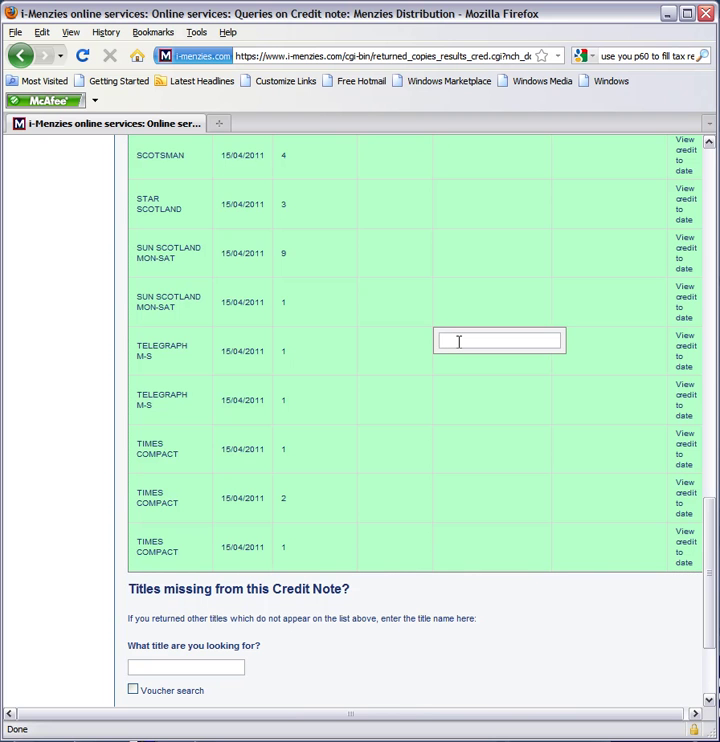
{"action": "type", "text": "3"}
{"action": "key", "text": "Return"}
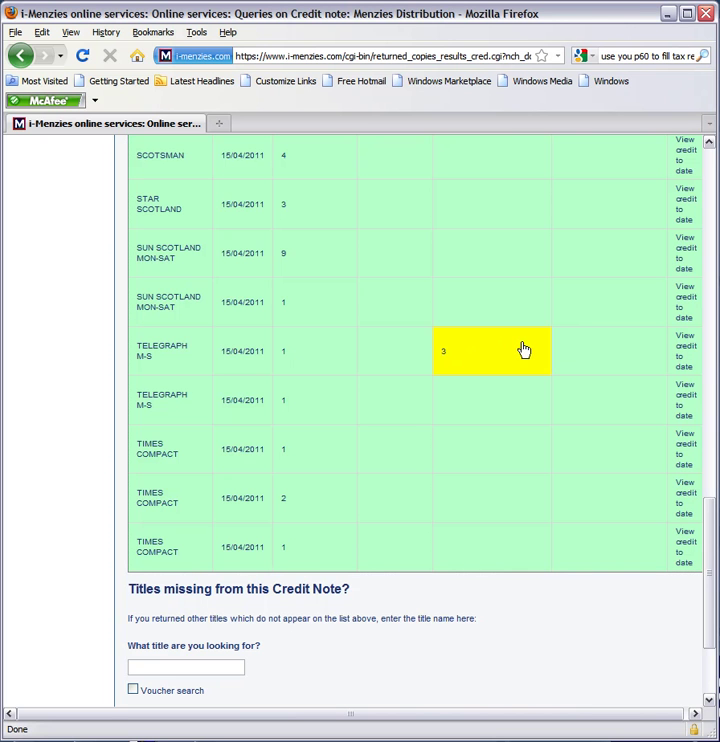
{"action": "left_click", "coordinate": [589, 348]}
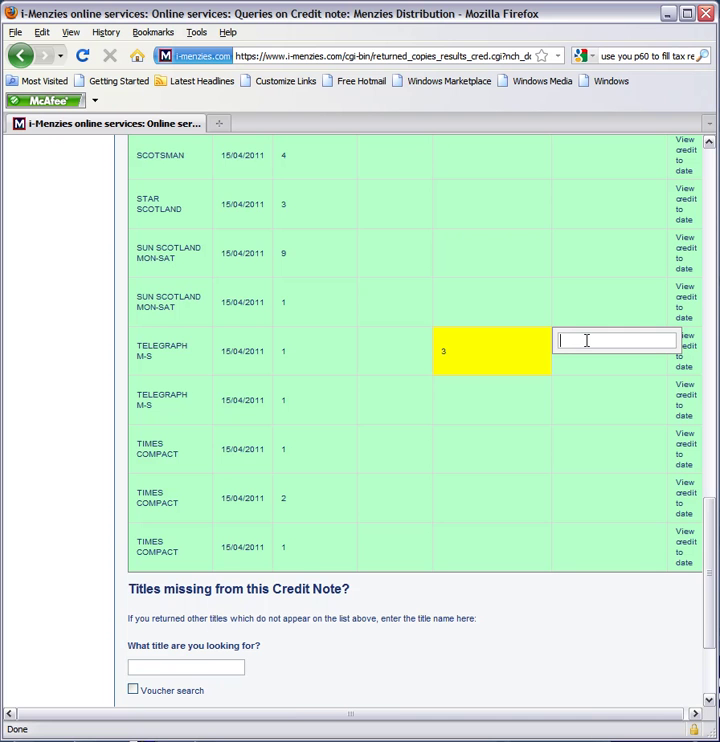
{"action": "type", "text": "1his is a"}
{"action": "type", "text": " test"}
{"action": "key", "text": "Return"}
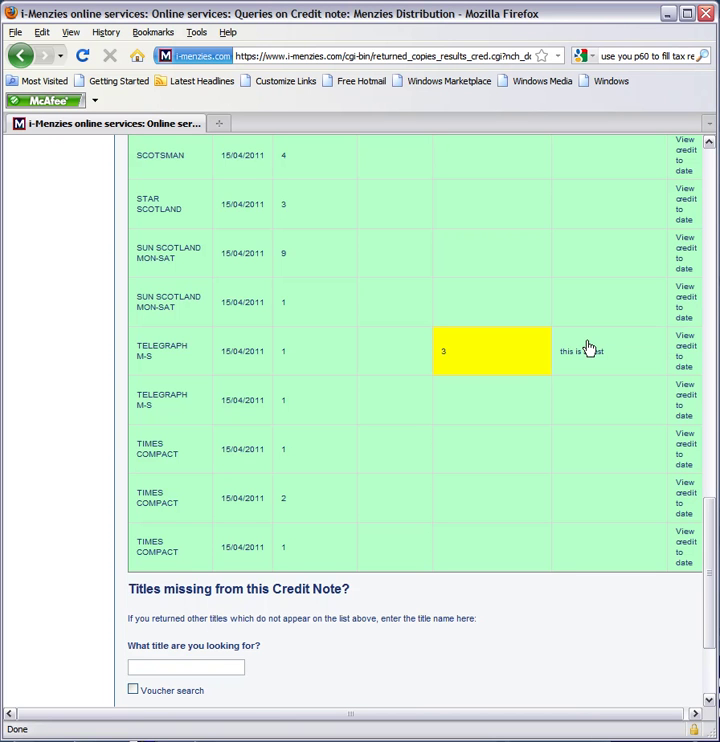
{"action": "left_click", "coordinate": [682, 350]}
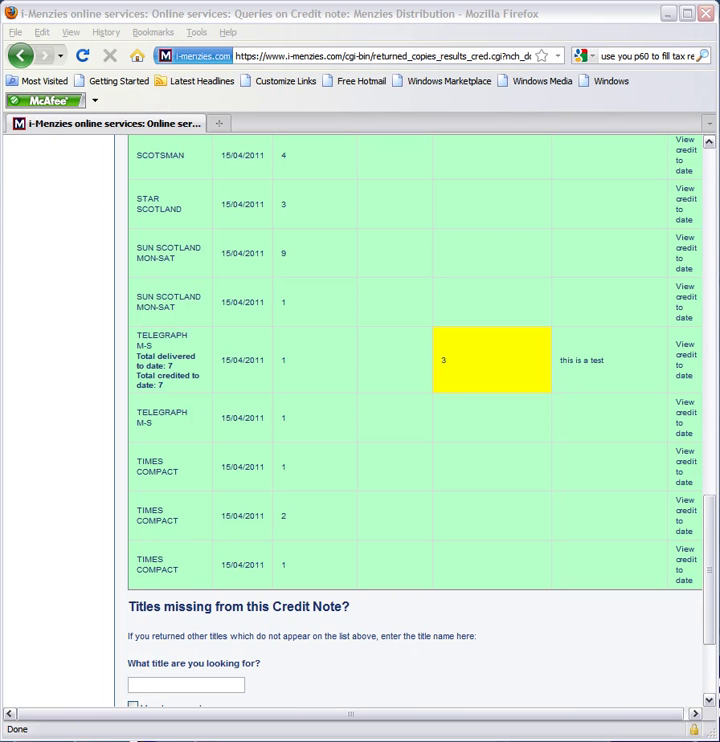
{"action": "left_click", "coordinate": [68, 639]}
{"action": "scroll", "coordinate": [68, 640], "scroll_direction": "down", "scroll_amount": 3}
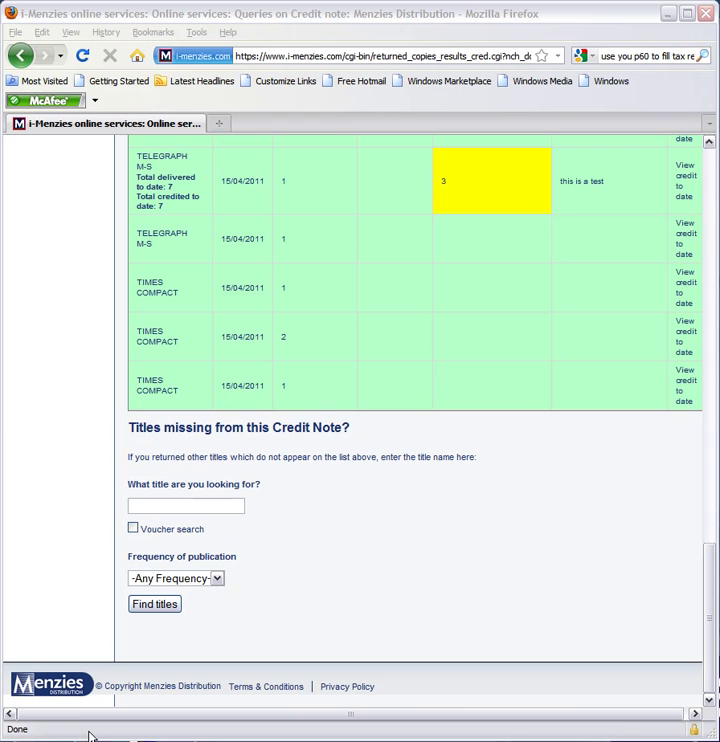
{"action": "left_click", "coordinate": [169, 507]}
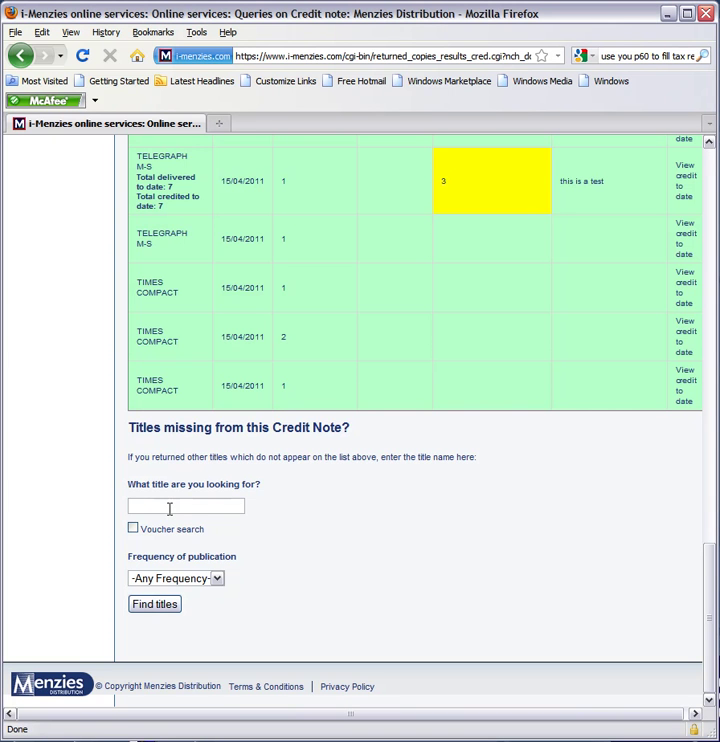
- Search the missing titles for "new" limited to MONTHLY publications
{"action": "type", "text": "ne"}
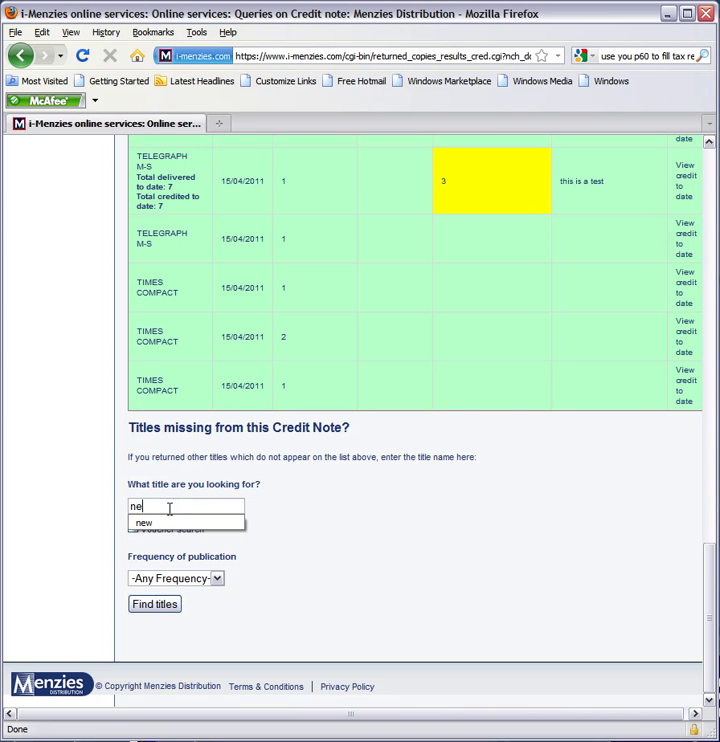
{"action": "type", "text": "w"}
{"action": "left_click", "coordinate": [172, 524]}
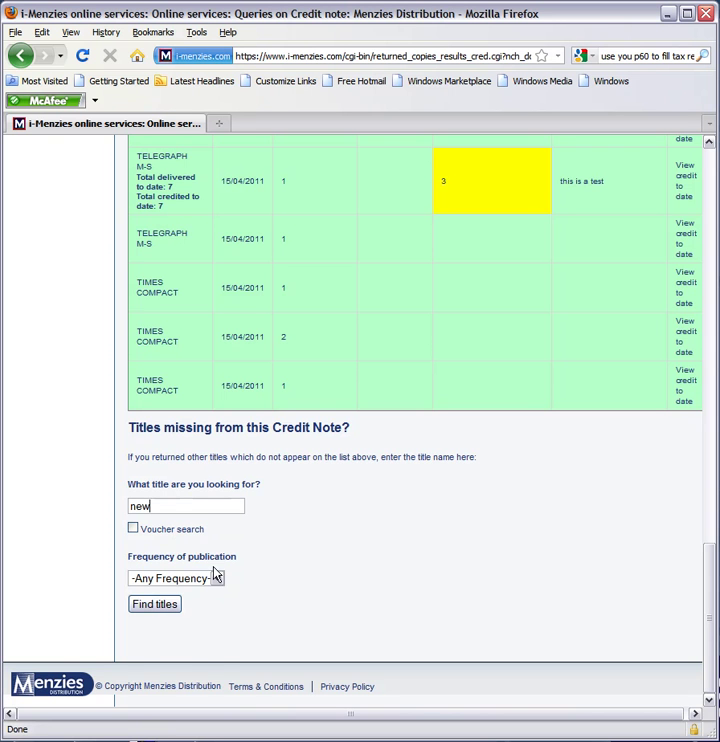
{"action": "left_click", "coordinate": [216, 579]}
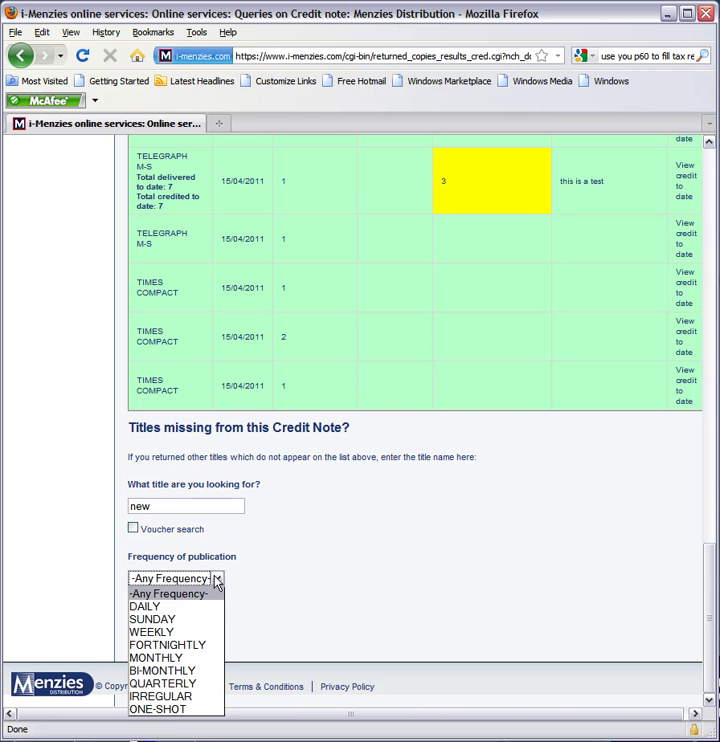
{"action": "left_click", "coordinate": [188, 660]}
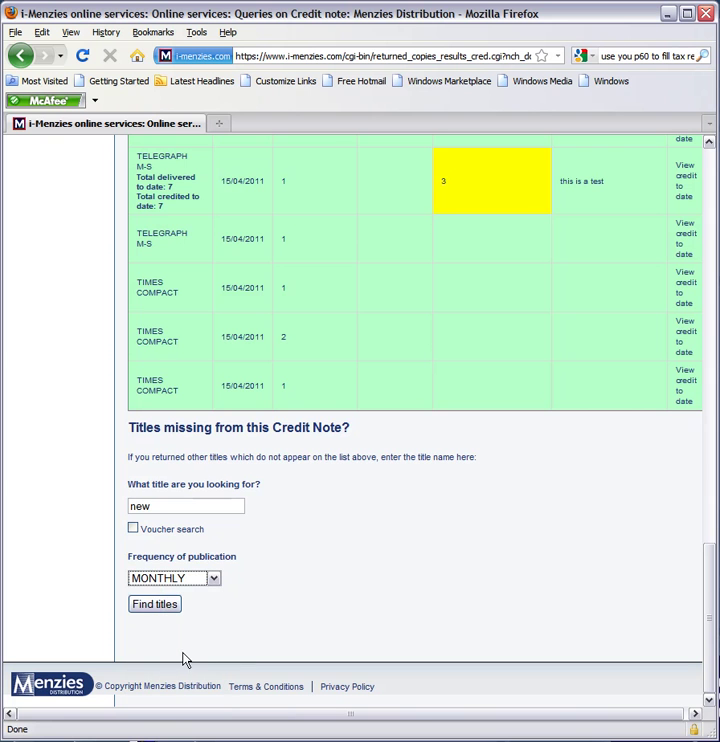
{"action": "left_click", "coordinate": [154, 607]}
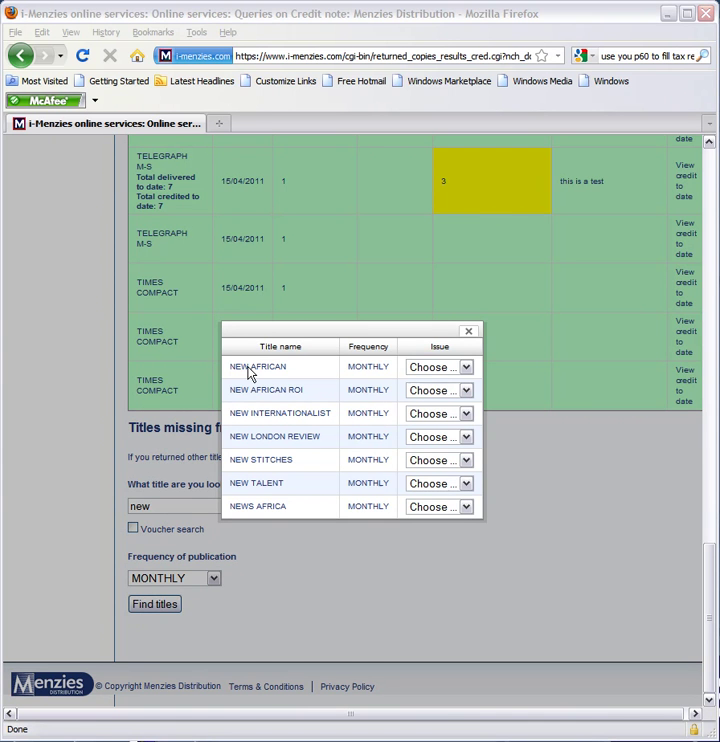
- Add the NEW AFRICAN APR 11 issue to the credit note table
{"action": "left_click", "coordinate": [467, 369]}
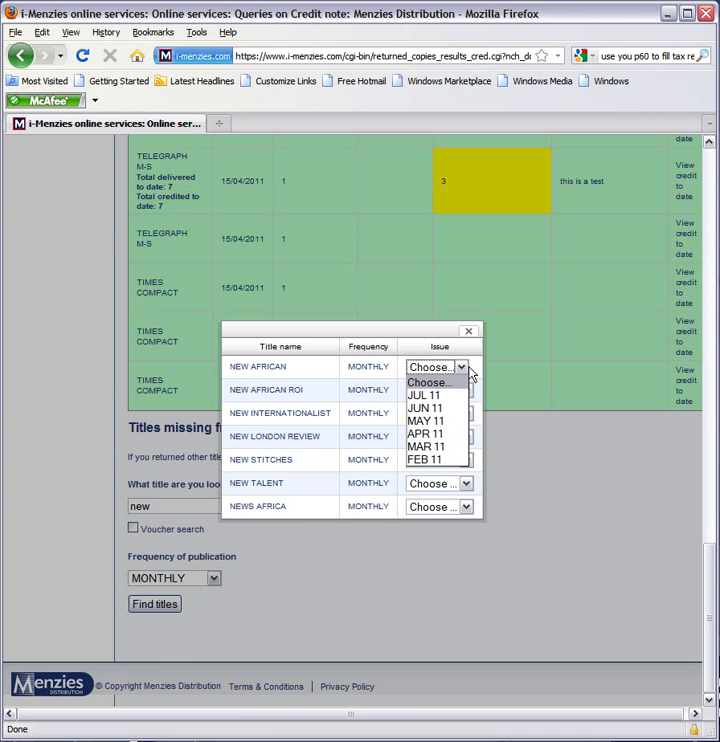
{"action": "left_click", "coordinate": [443, 436]}
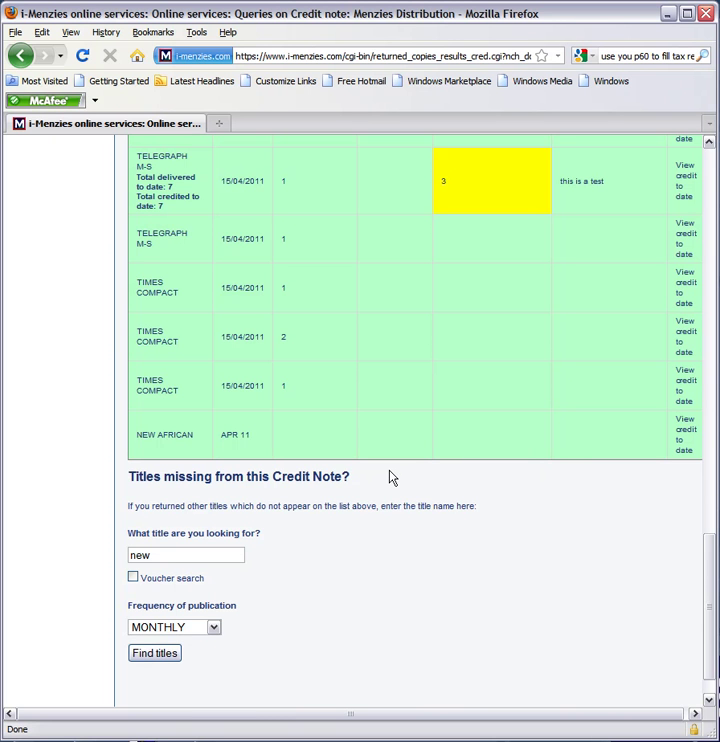
{"action": "left_click", "coordinate": [461, 452]}
- Enter 2 returned copies for NEW AFRICAN APR 11 with reason "this is a test"
{"action": "type", "text": "2"}
{"action": "key", "text": "Return"}
{"action": "left_click", "coordinate": [572, 428]}
{"action": "type", "text": "t"}
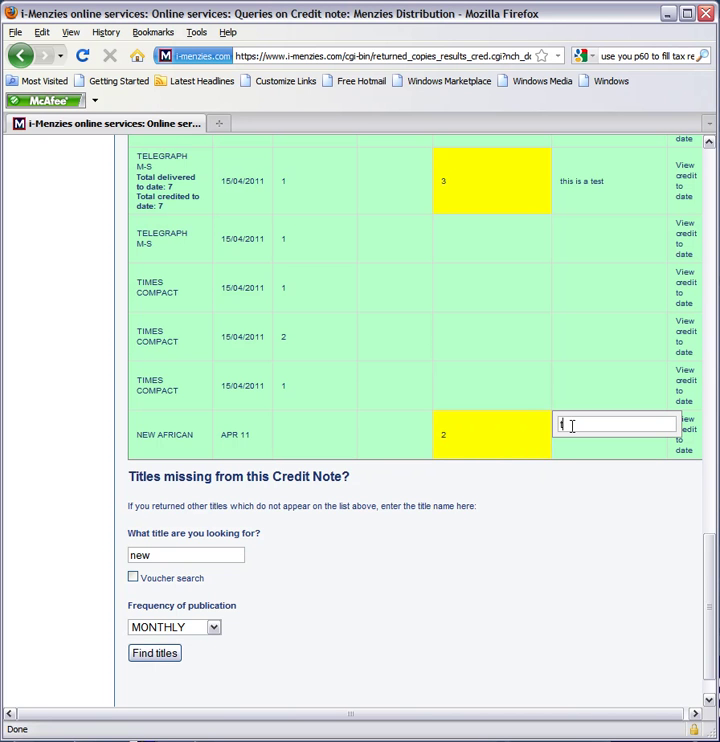
{"action": "type", "text": "his is a"}
{"action": "type", "text": " test"}
{"action": "key", "text": "Return"}
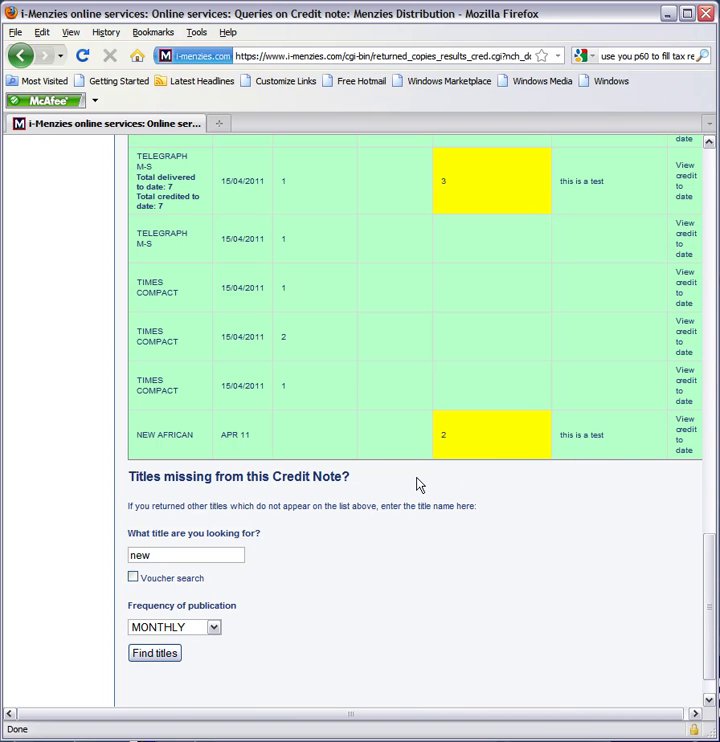
{"action": "scroll", "coordinate": [391, 483], "scroll_direction": "up", "scroll_amount": 6}
{"action": "scroll", "coordinate": [391, 483], "scroll_direction": "up", "scroll_amount": 12}
{"action": "scroll", "coordinate": [391, 483], "scroll_direction": "up", "scroll_amount": 4}
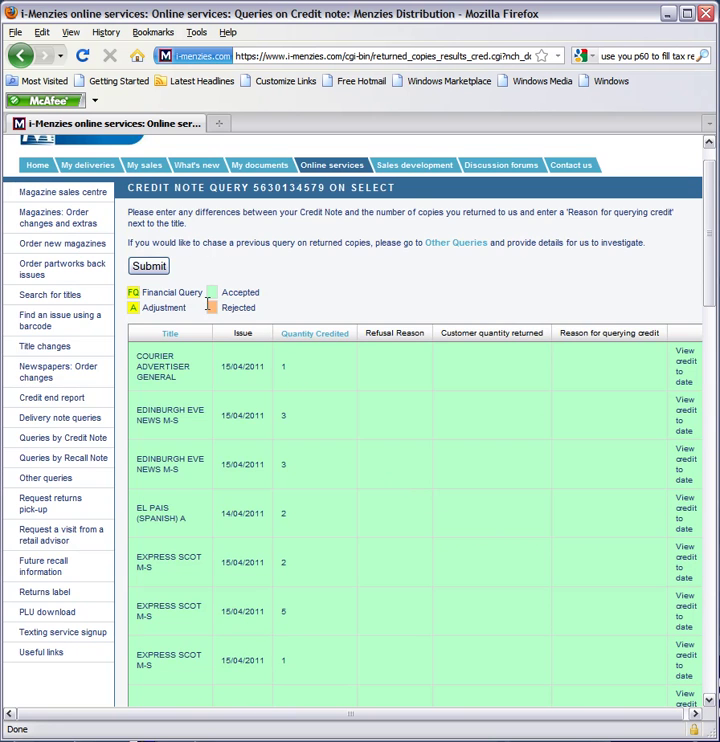
{"action": "left_click", "coordinate": [150, 267]}
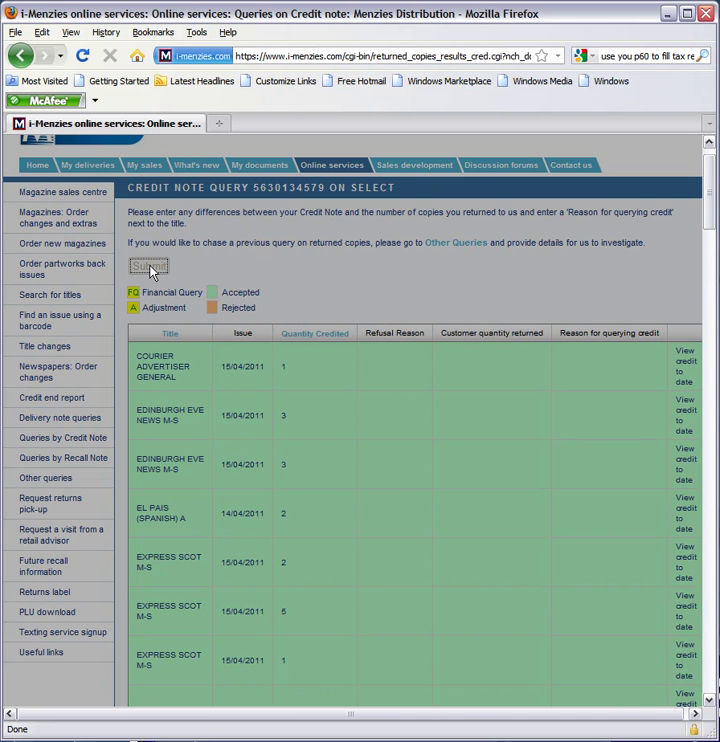